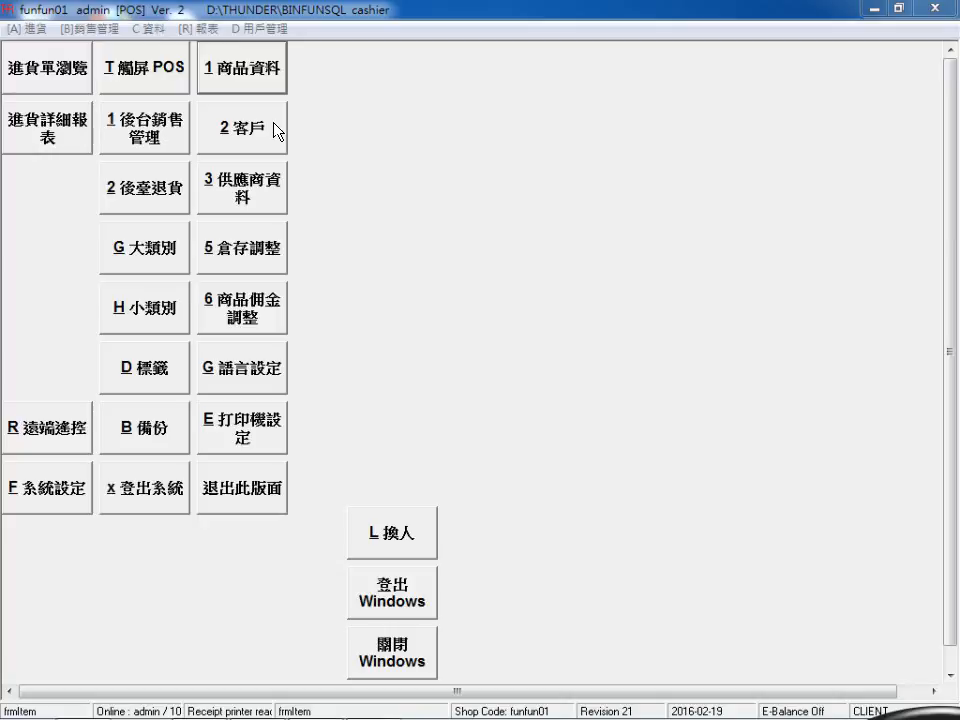
Open the product data (商品資料) and duplicate the 歐緹麗噴霧 record as a new product
click(214, 66)
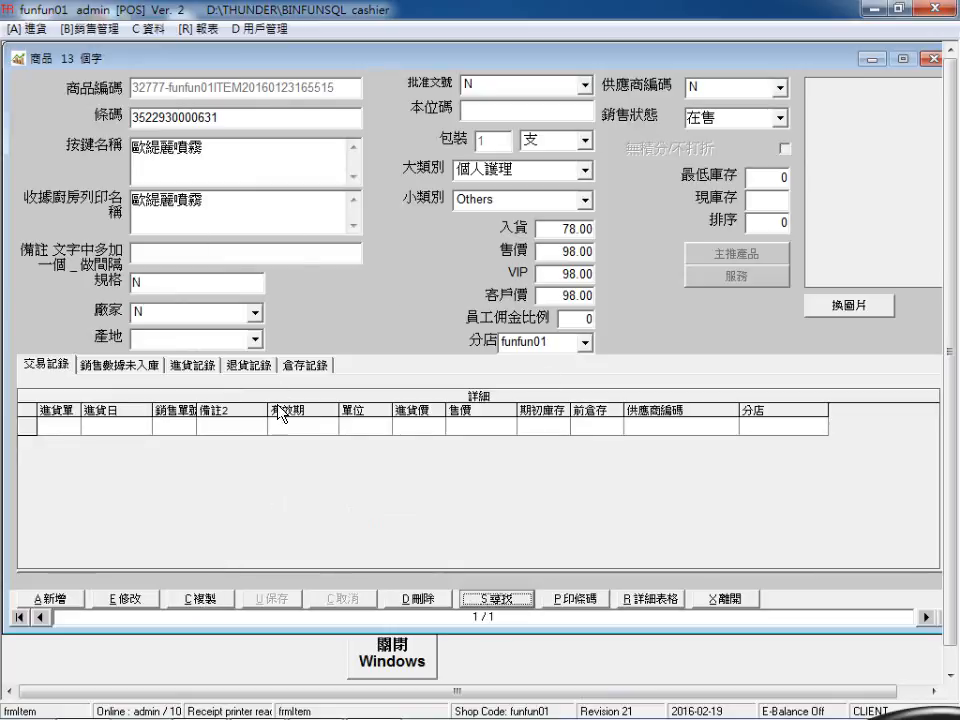
click(212, 600)
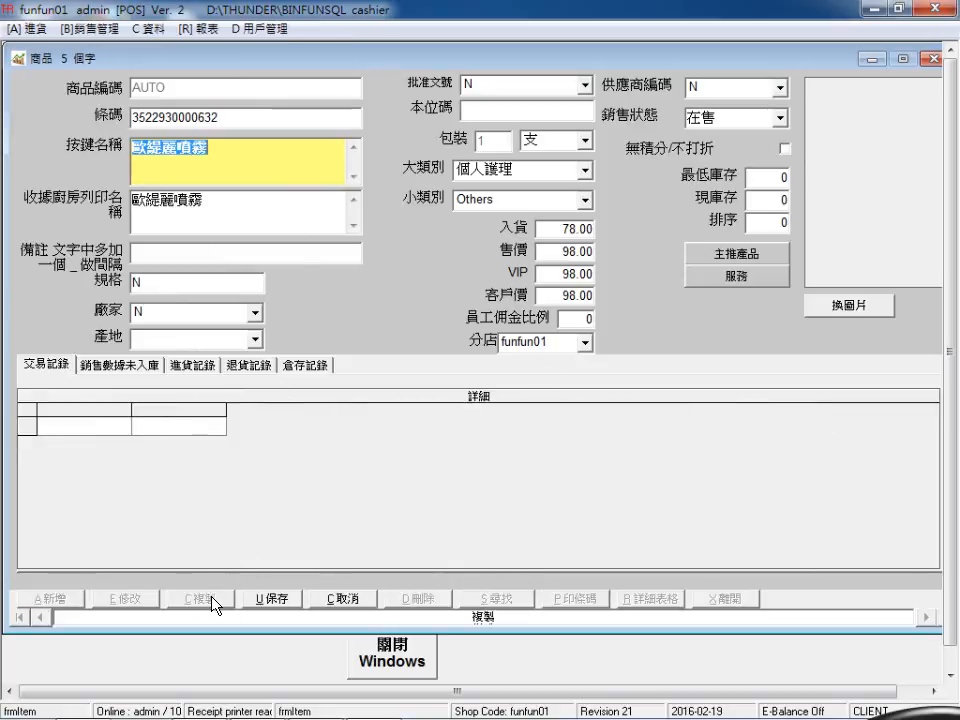
Review the copied product's barcode, button name, receipt name, purchase price and selling price fields
click(241, 117)
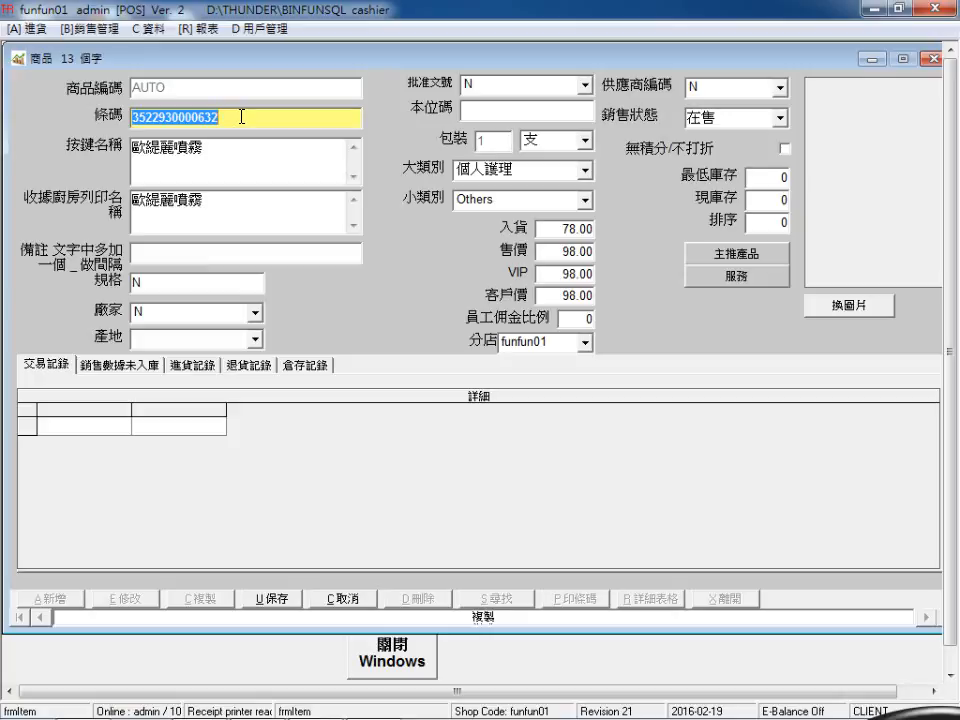
click(220, 162)
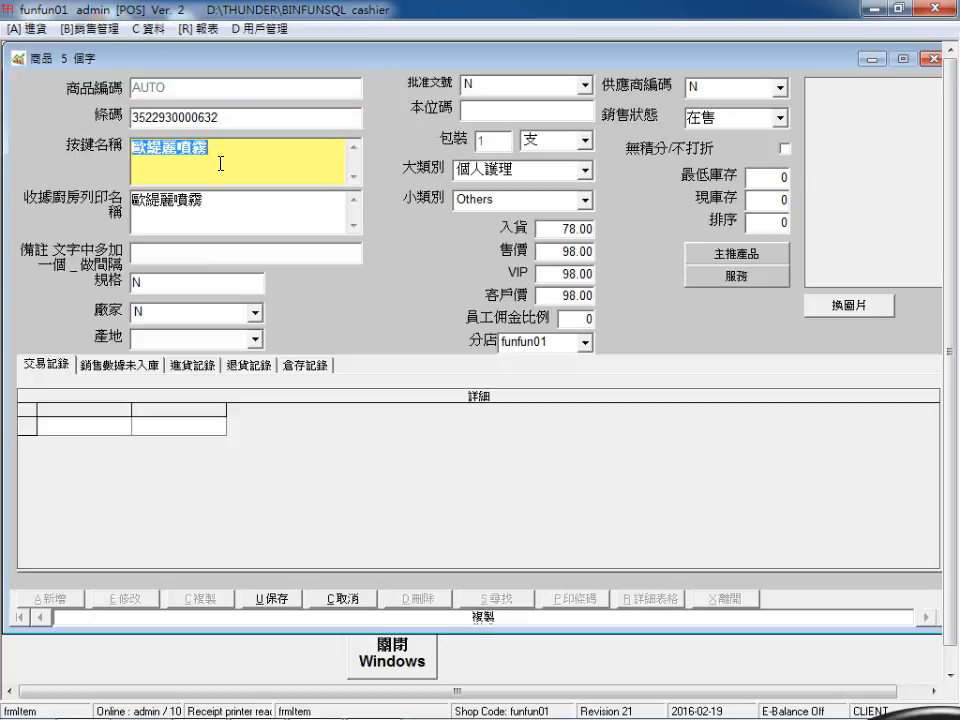
click(220, 206)
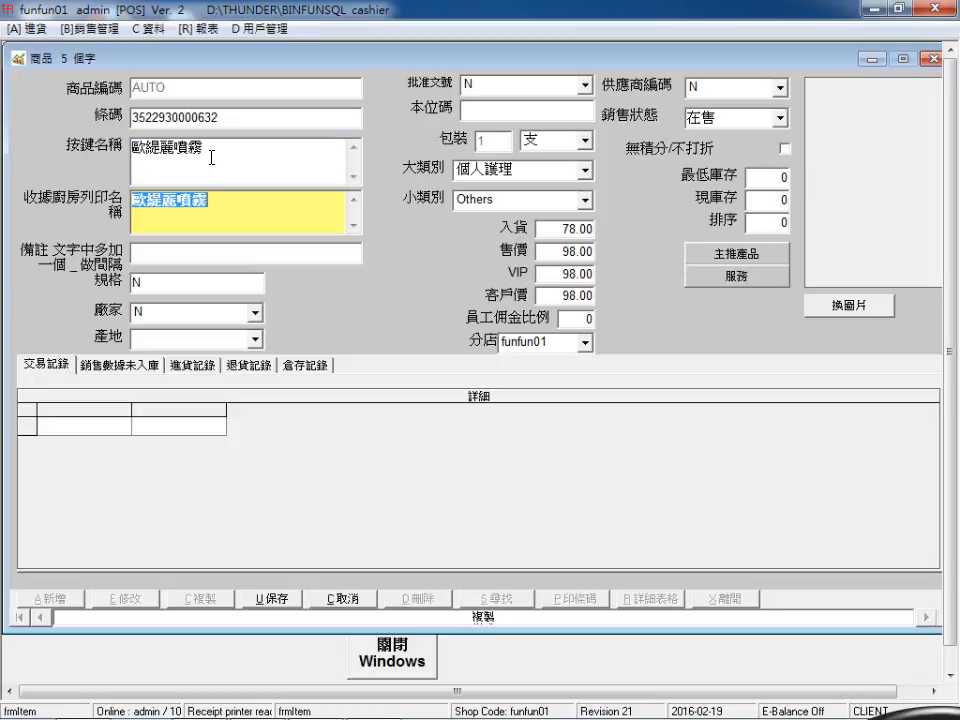
click(211, 157)
click(217, 202)
click(588, 230)
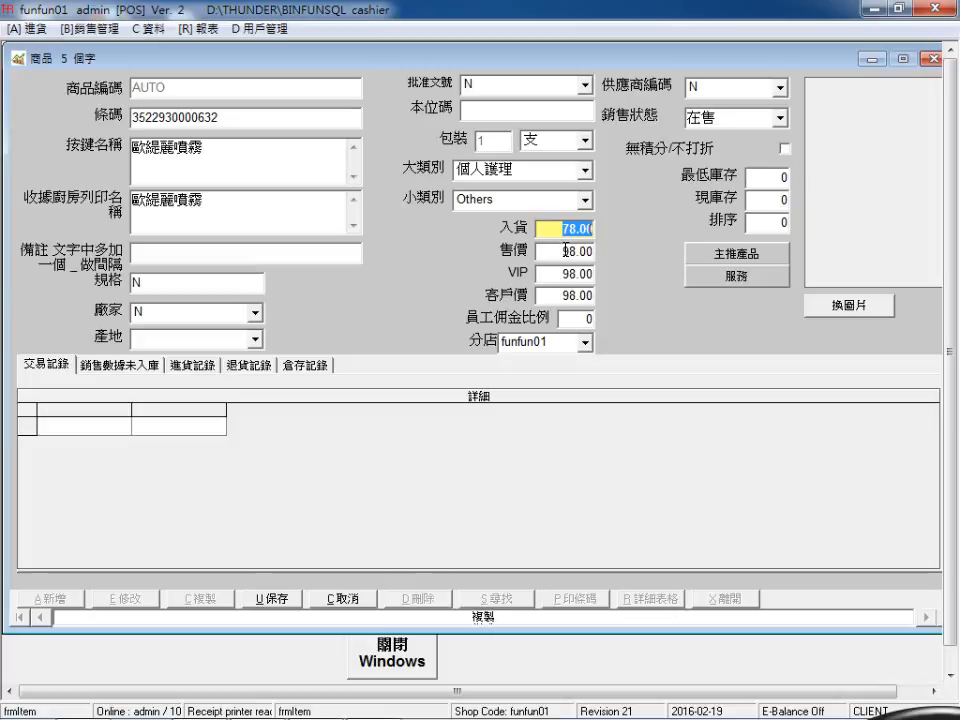
click(568, 251)
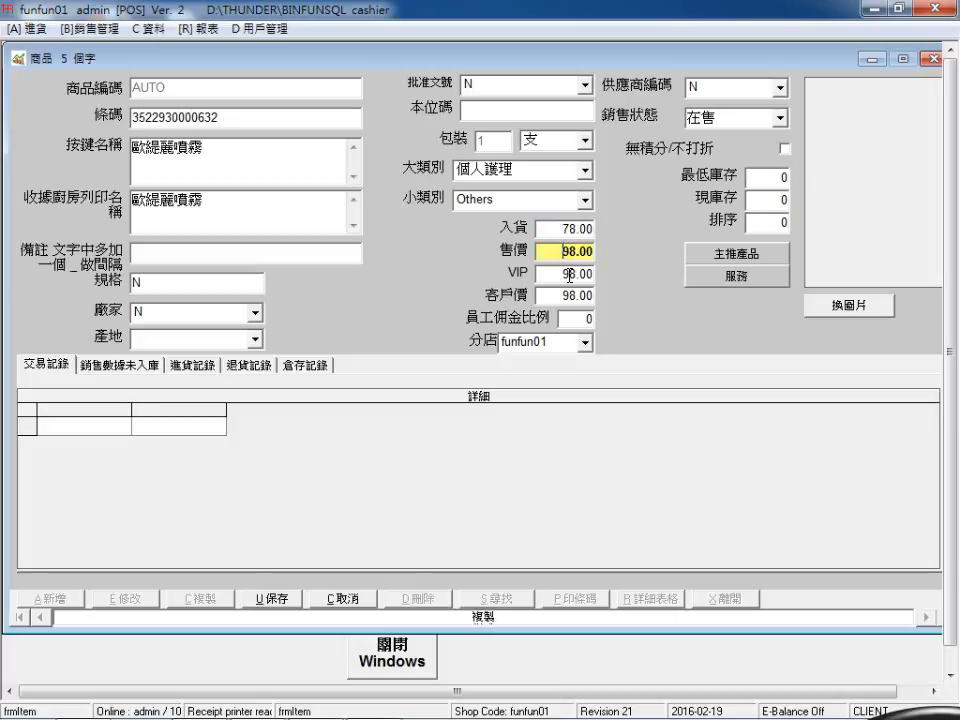
Examine the main category, subcategory and sales status options, plus the no-points/no-discount and service (服務) settings
click(584, 170)
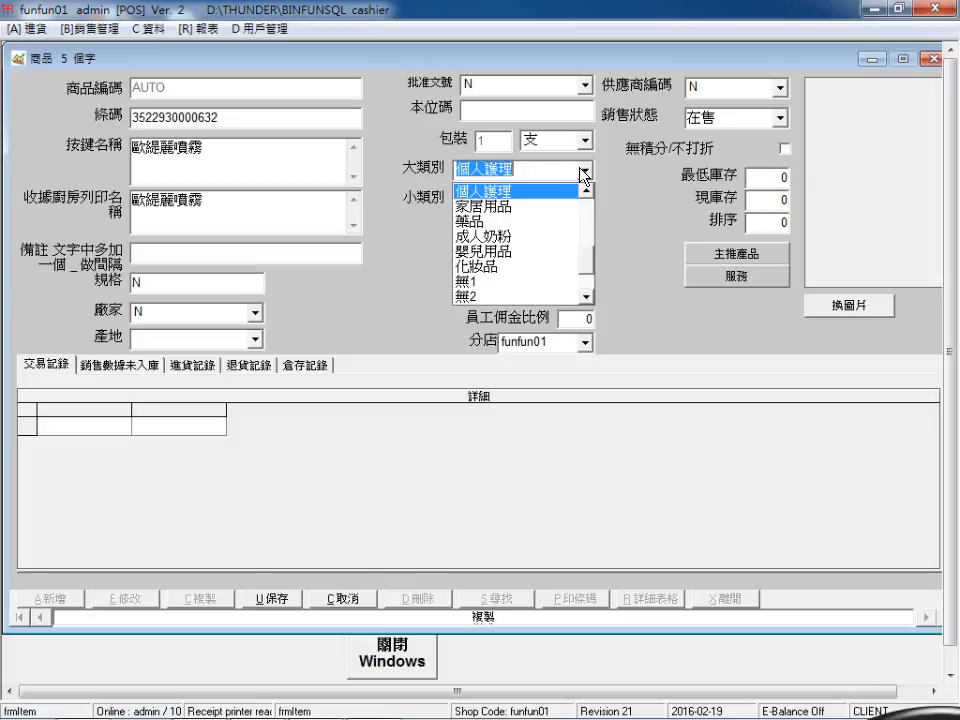
scroll(587, 285, down, 2)
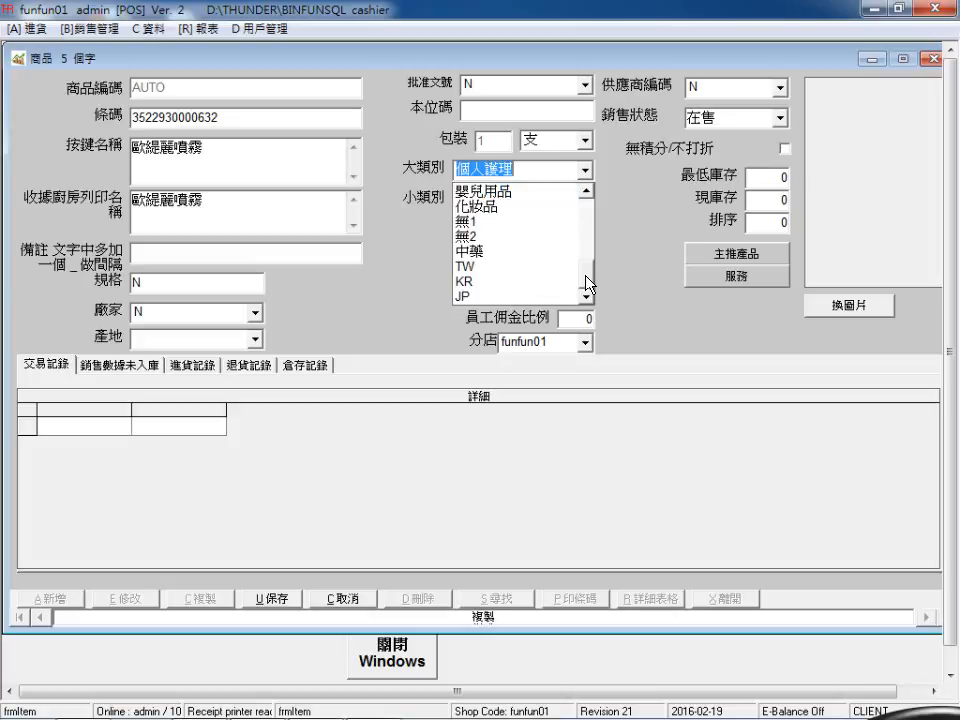
scroll(560, 225, up, 2)
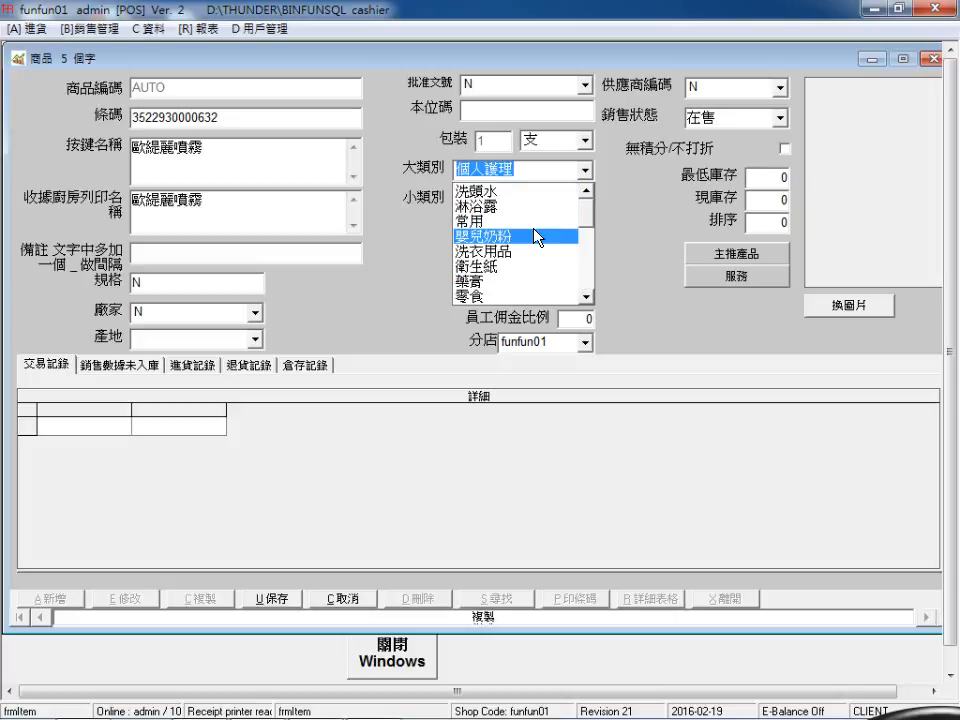
click(609, 222)
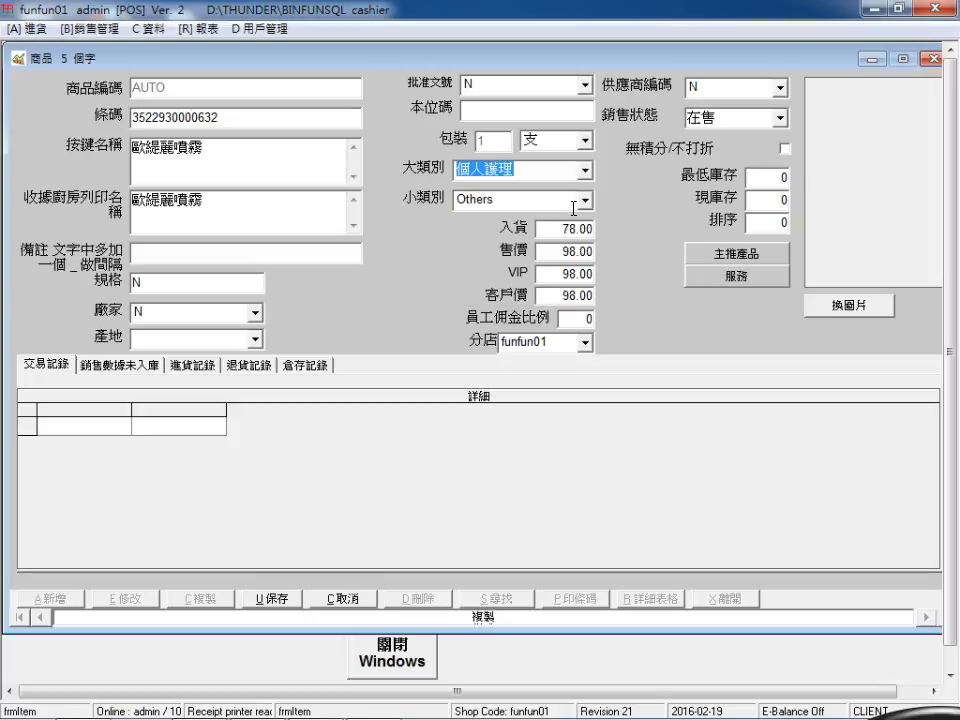
click(584, 200)
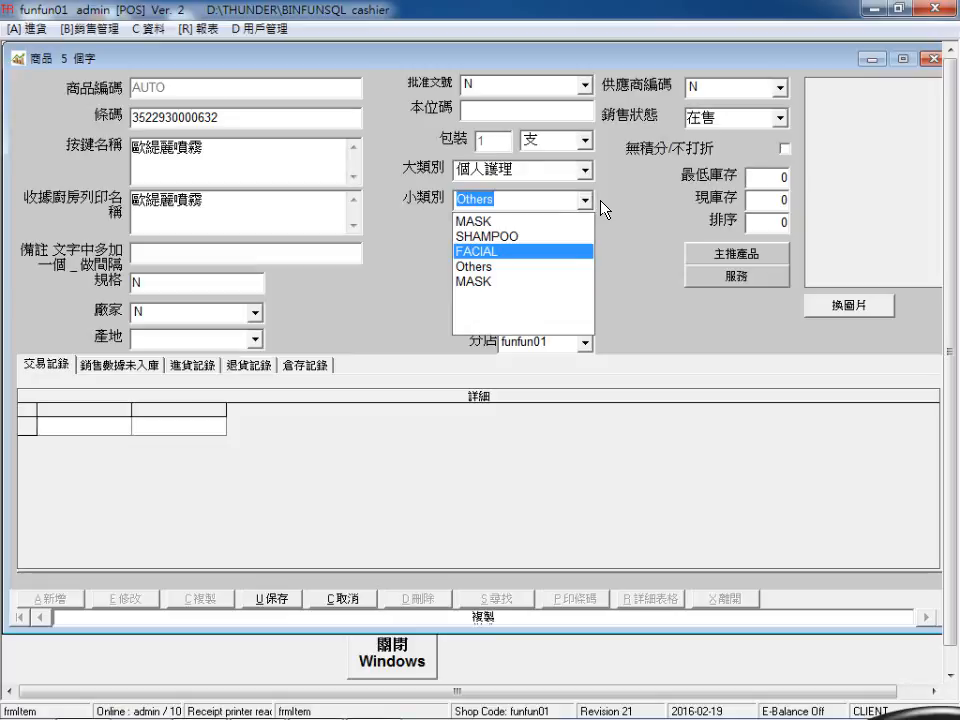
click(571, 200)
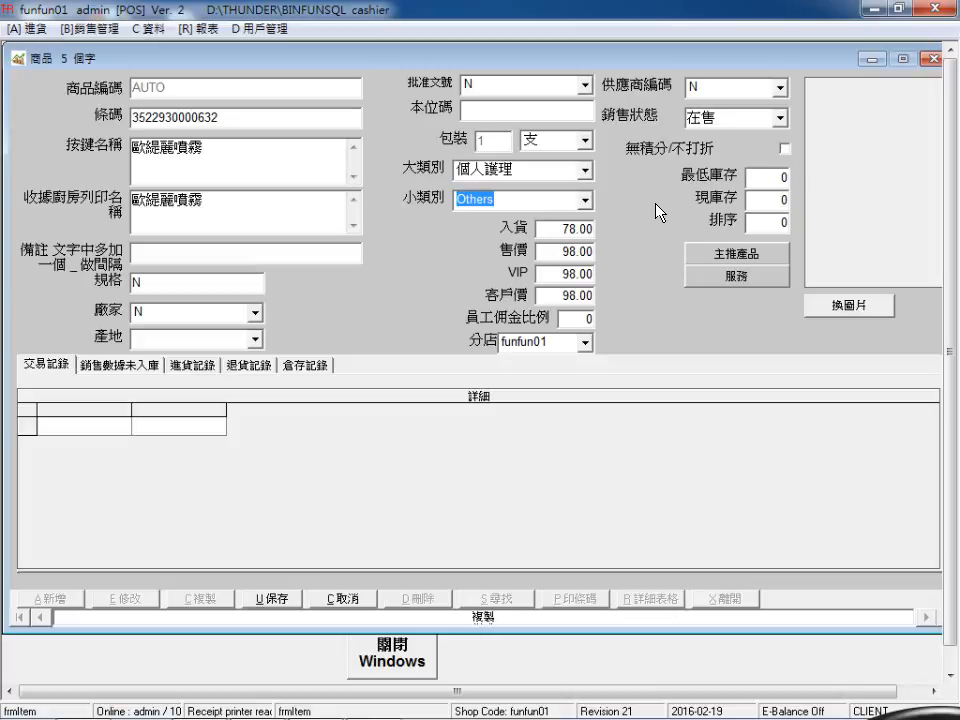
click(778, 119)
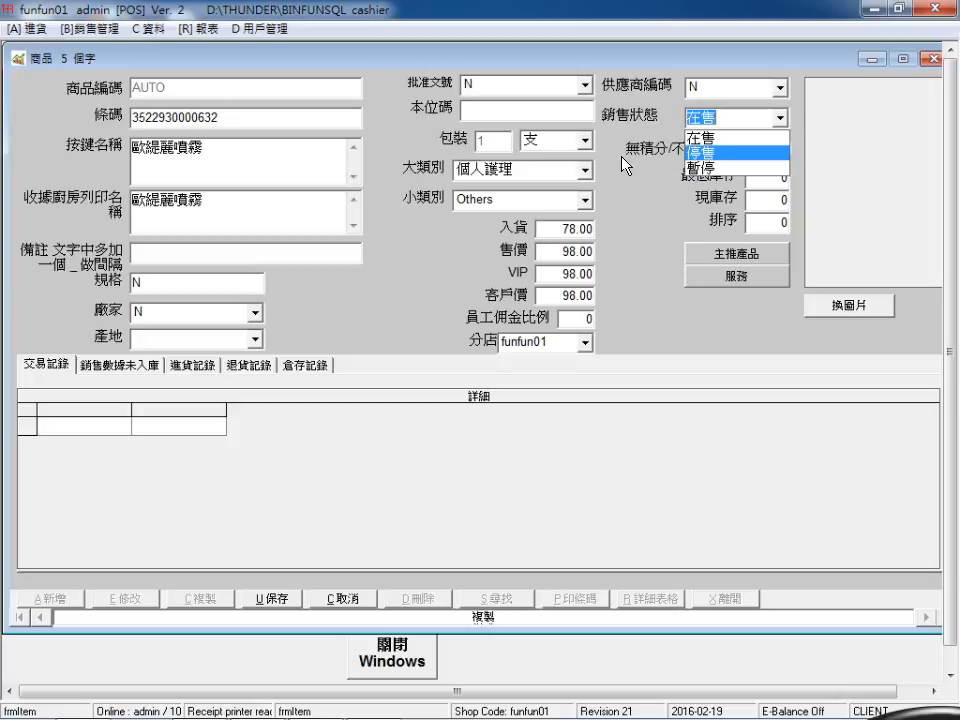
click(727, 118)
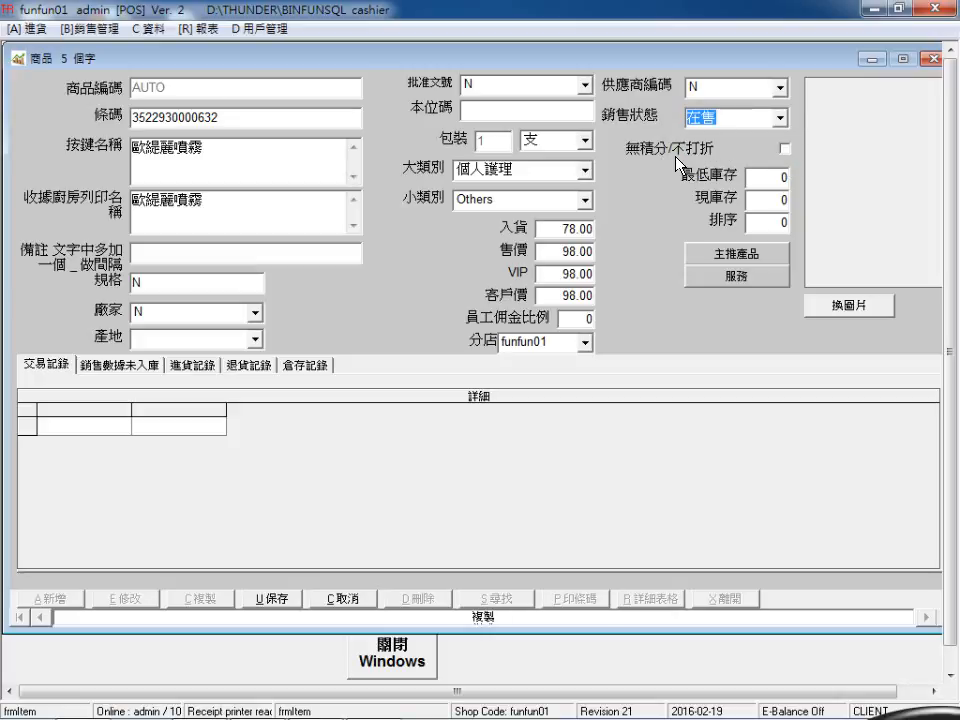
click(677, 152)
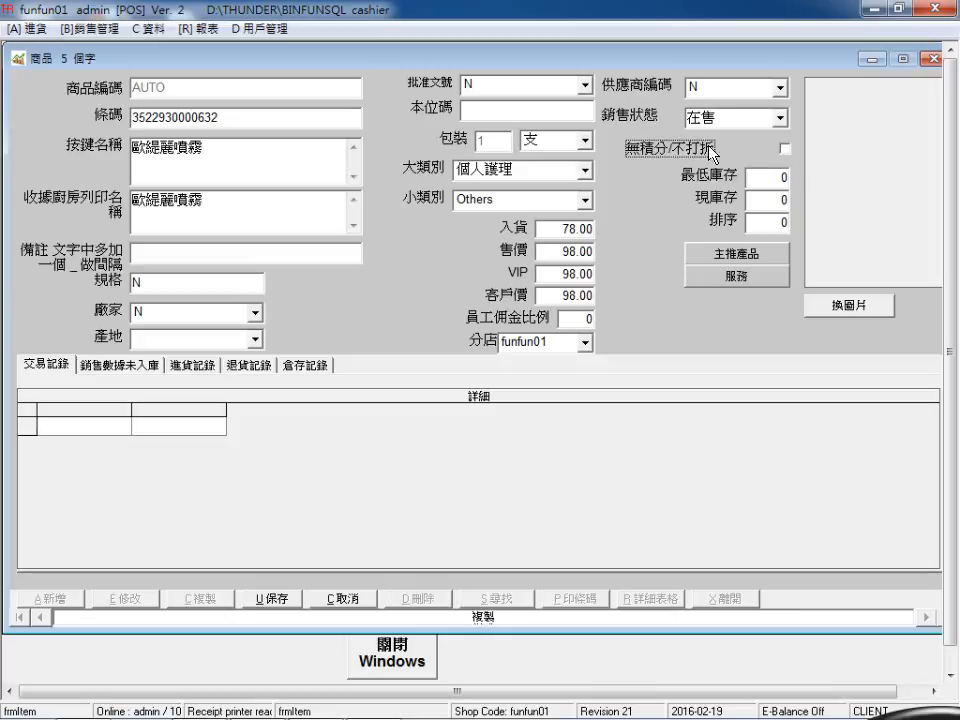
click(731, 282)
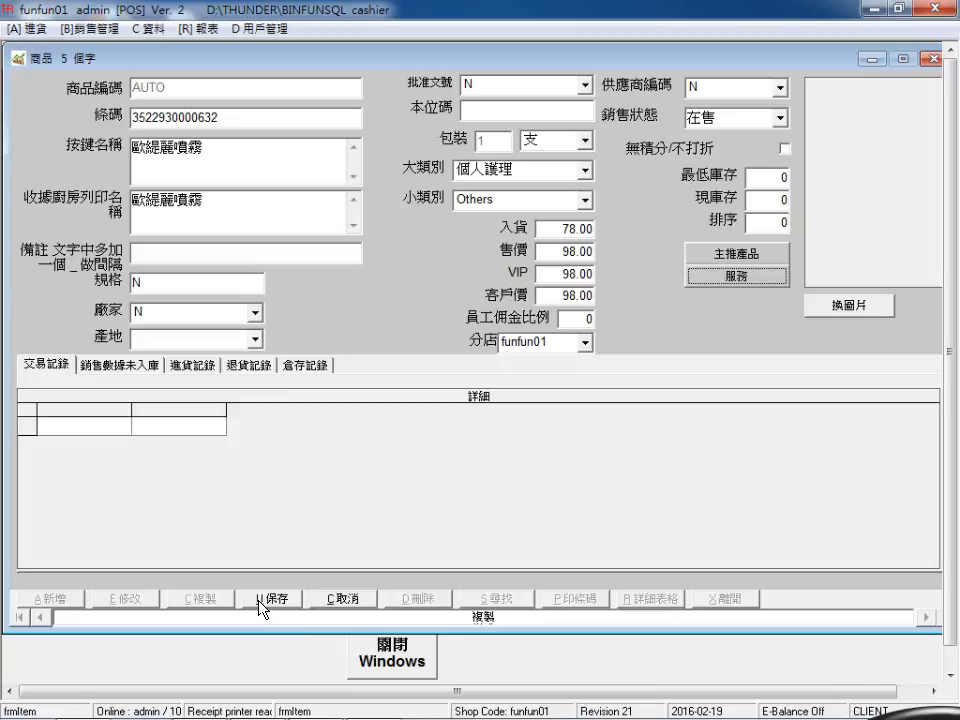
Set the new product's barcode to 88888888 and both its button name and receipt name to TEST
click(262, 118)
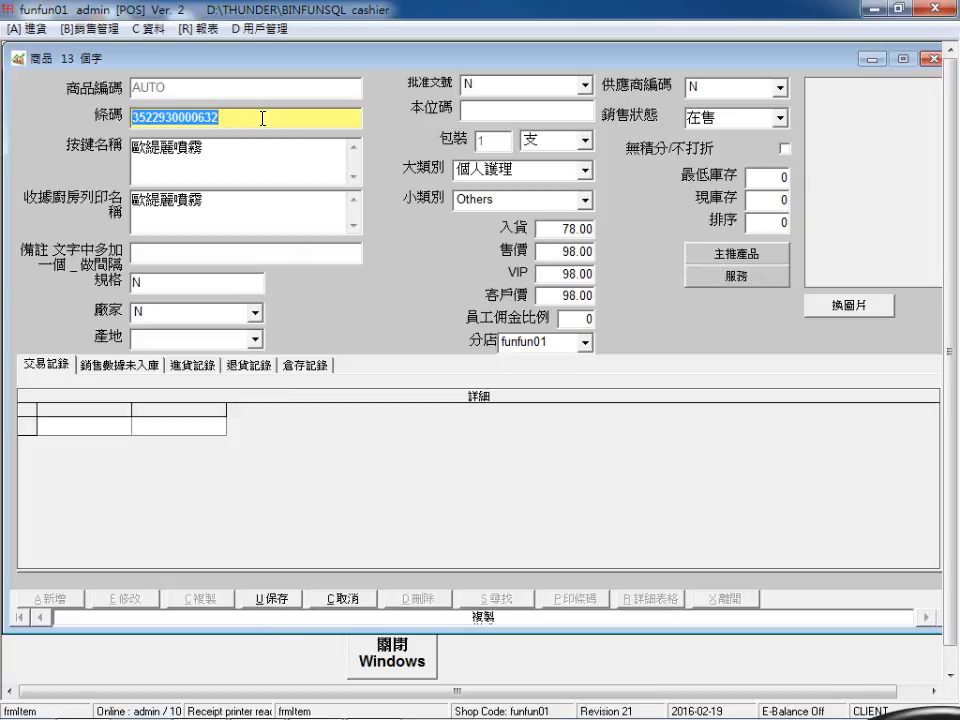
text(88888888)
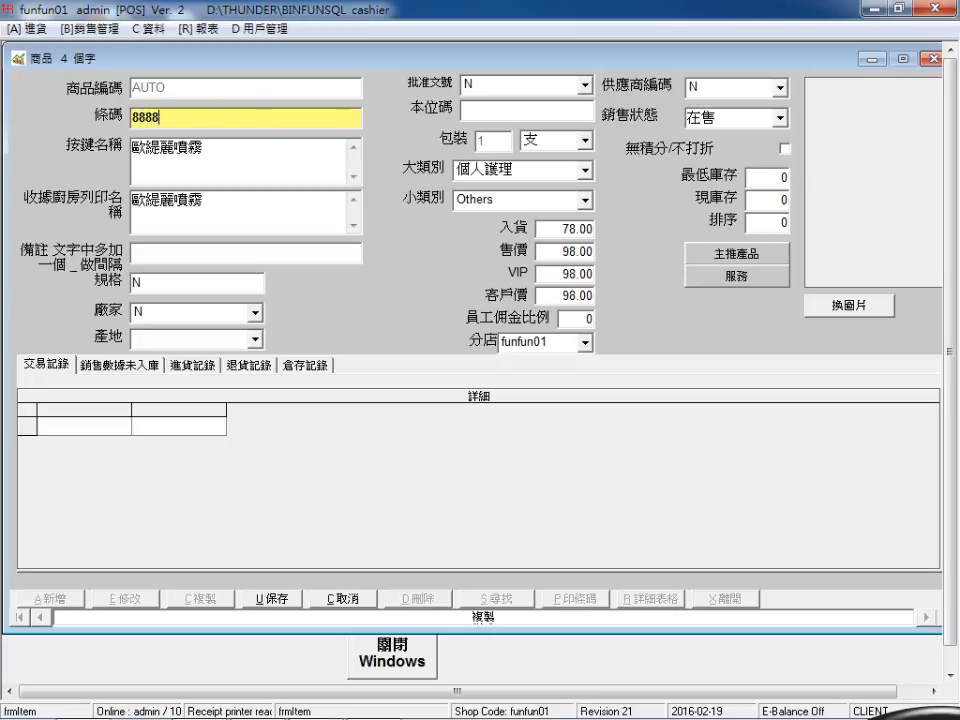
click(262, 147)
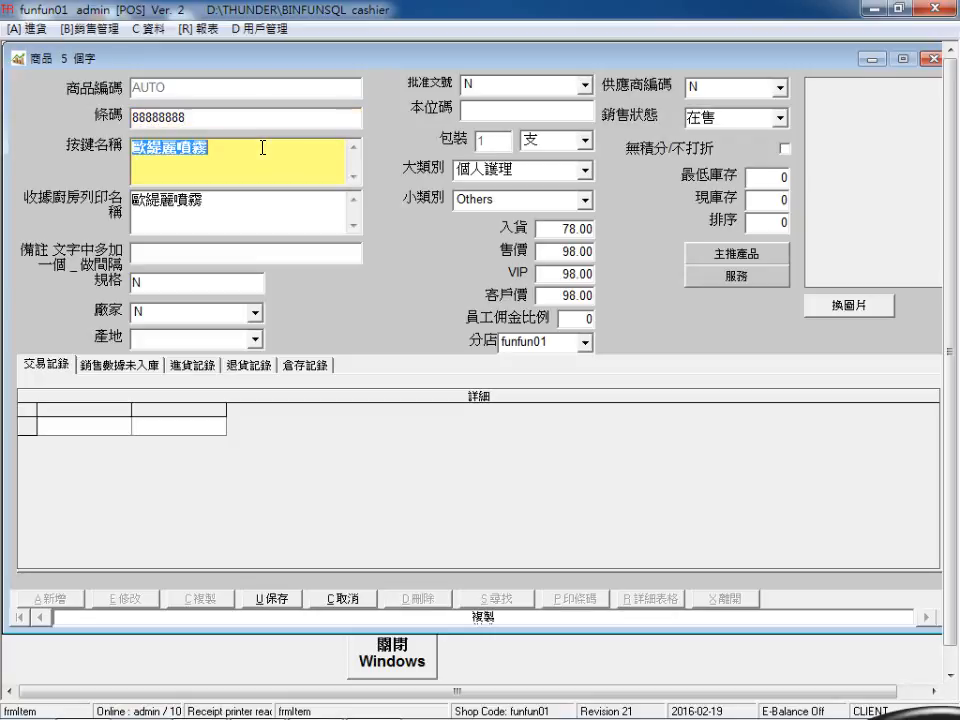
text(t\)
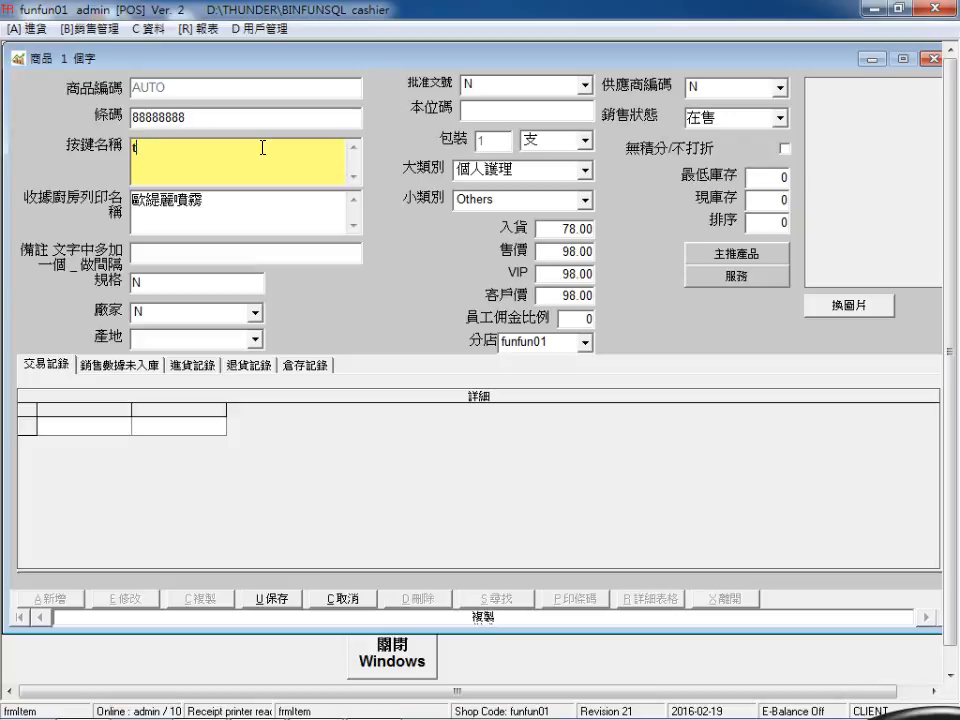
key(BackSpace)
key(BackSpace)
text(TEST)
click(279, 224)
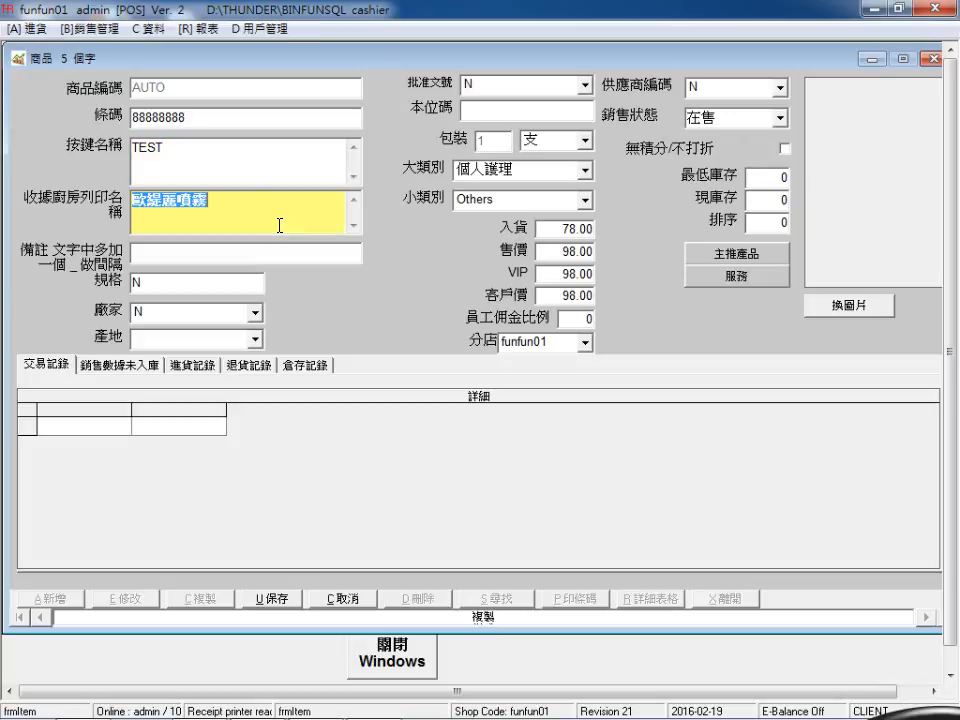
text(TEST)
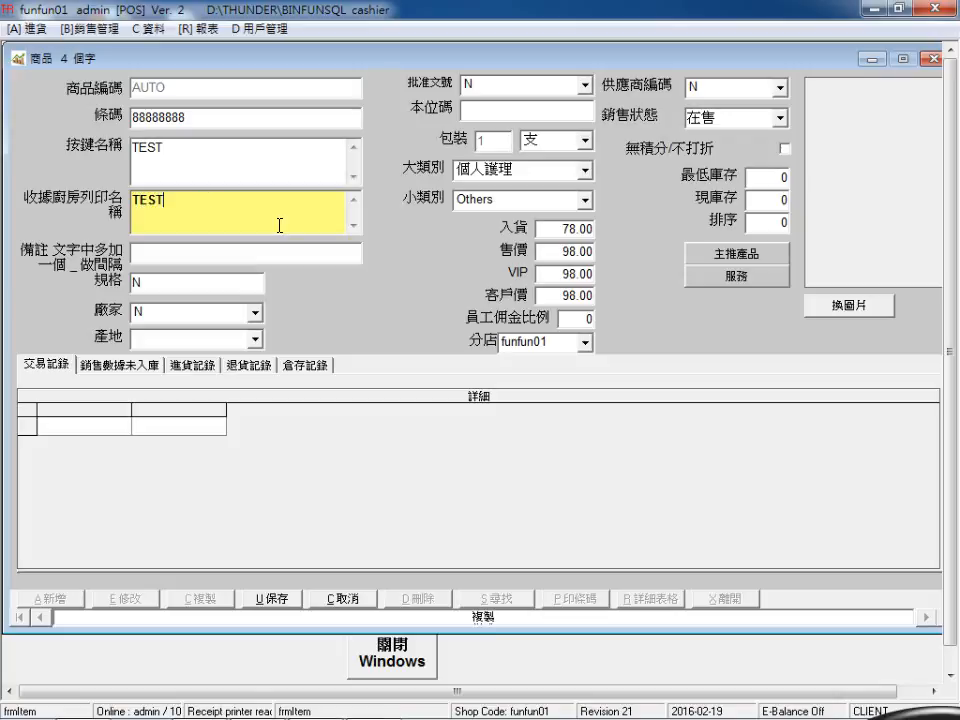
Set the purchase price to 1 and the selling, VIP and customer prices to 10, and save the product
click(561, 227)
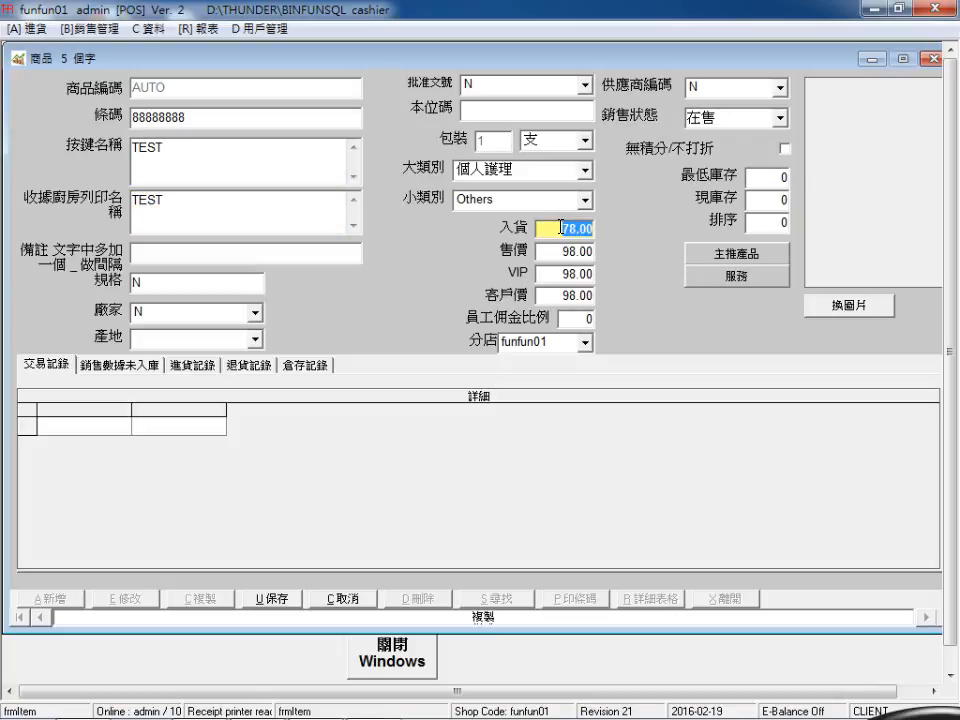
text(1)
key(Return)
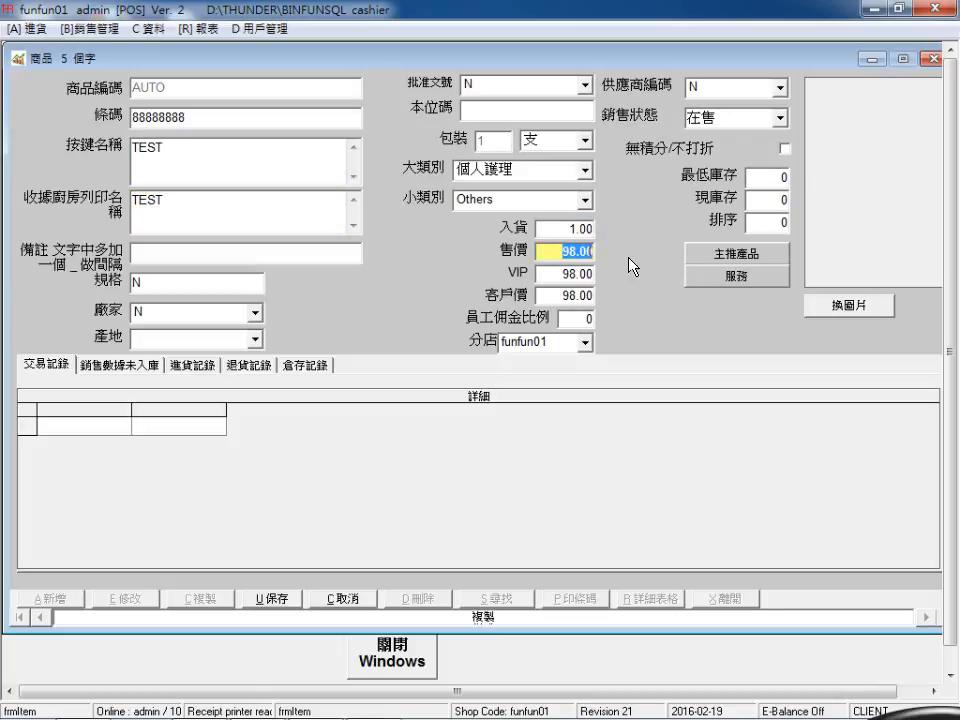
text(10)
key(Return)
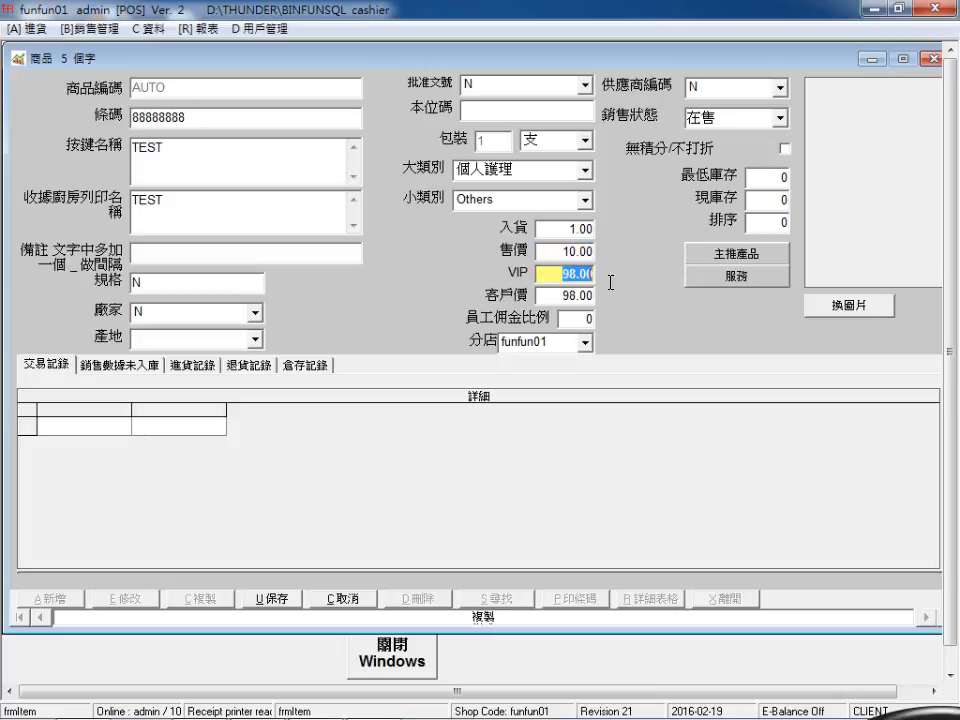
text(10)
key(Return)
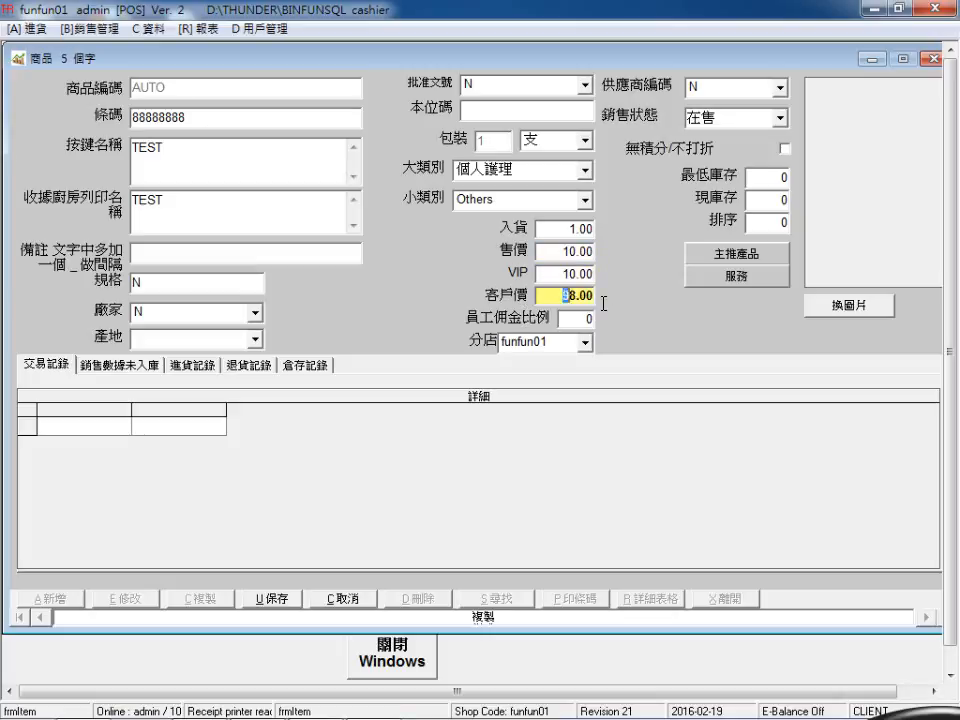
text(10)
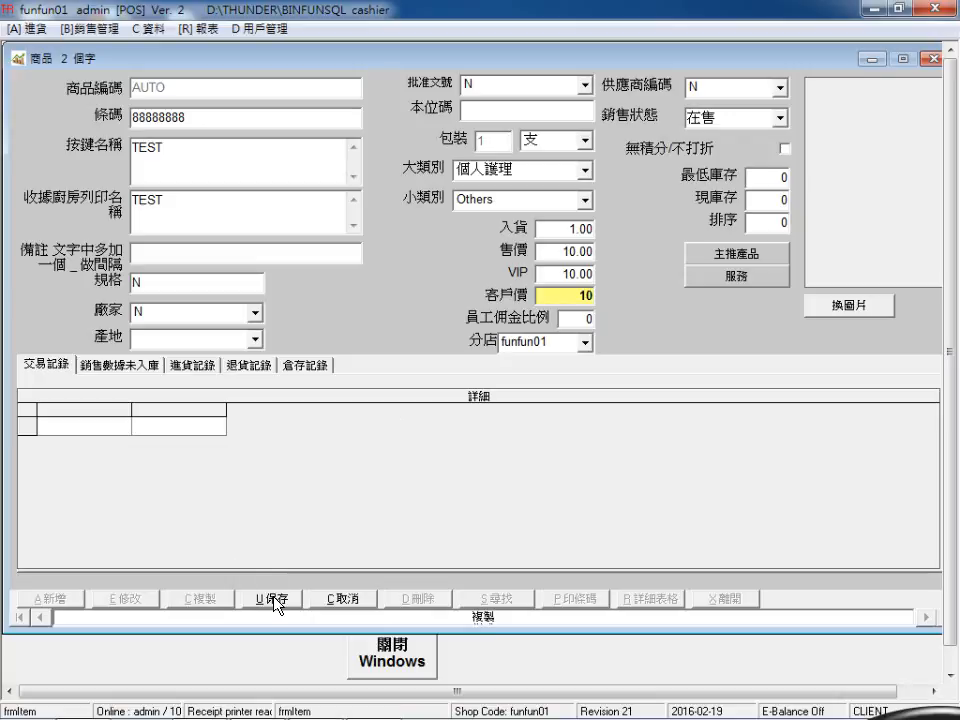
click(276, 600)
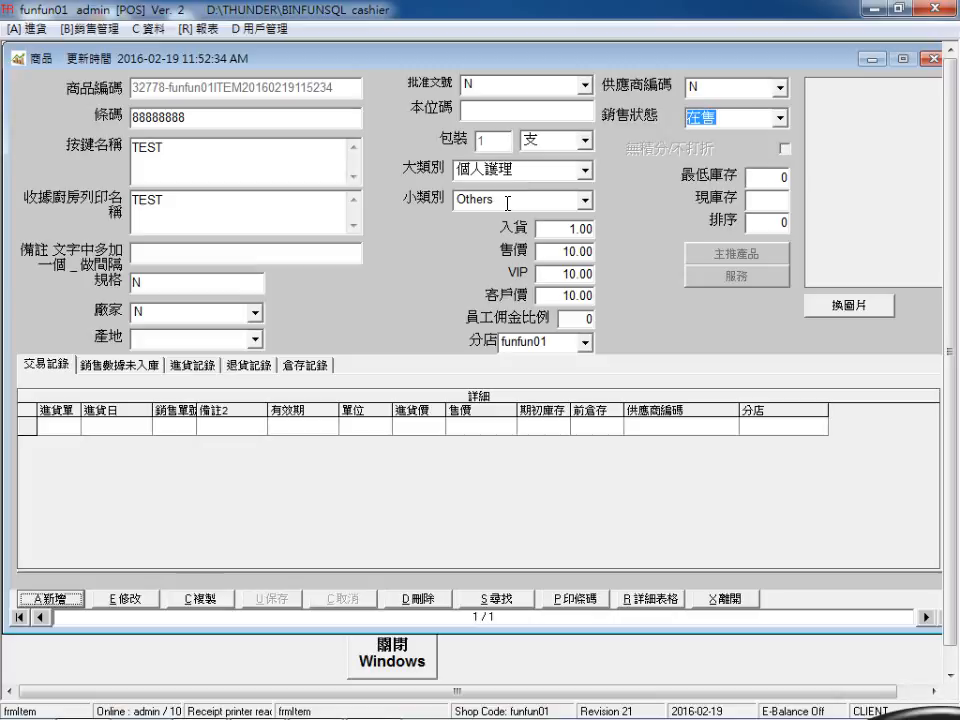
Leave the product data and start a new sale in the touch-screen POS (觸屏 POS)
click(212, 120)
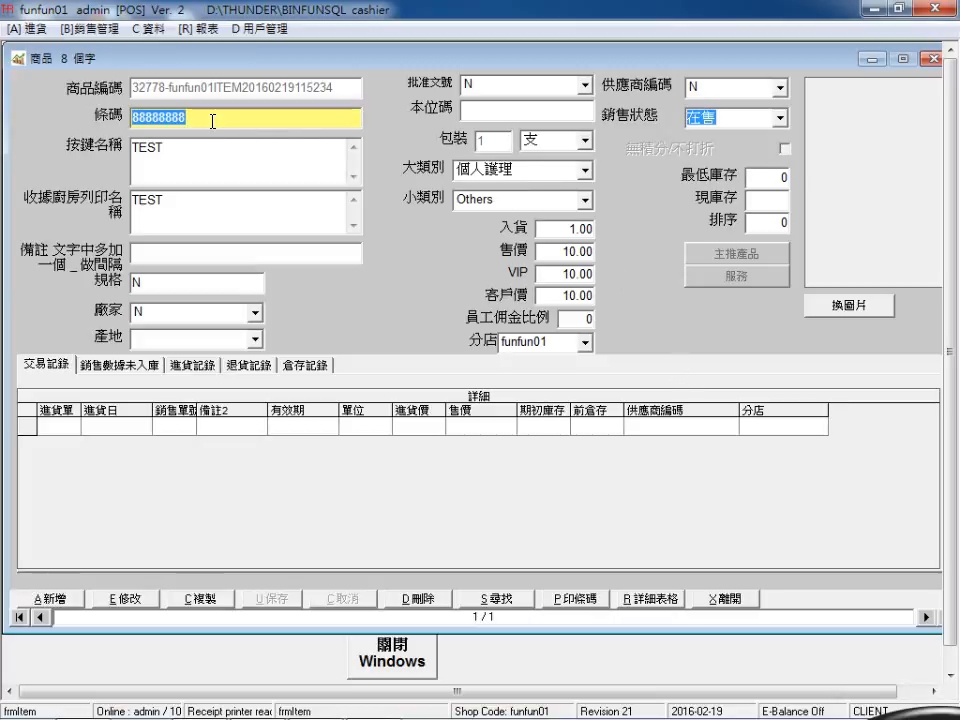
click(719, 597)
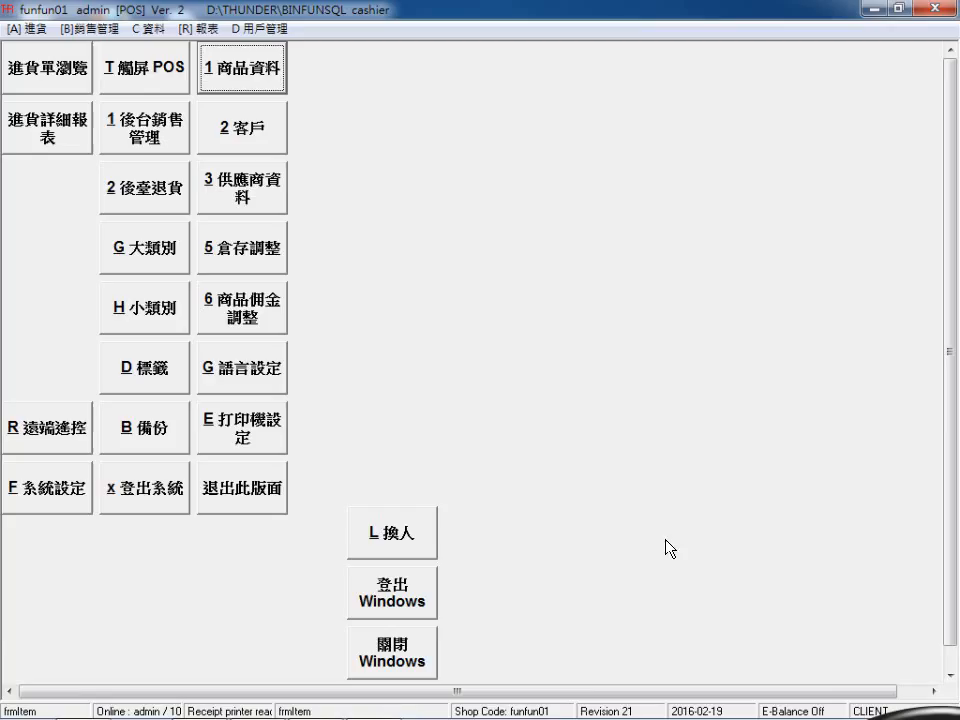
click(156, 64)
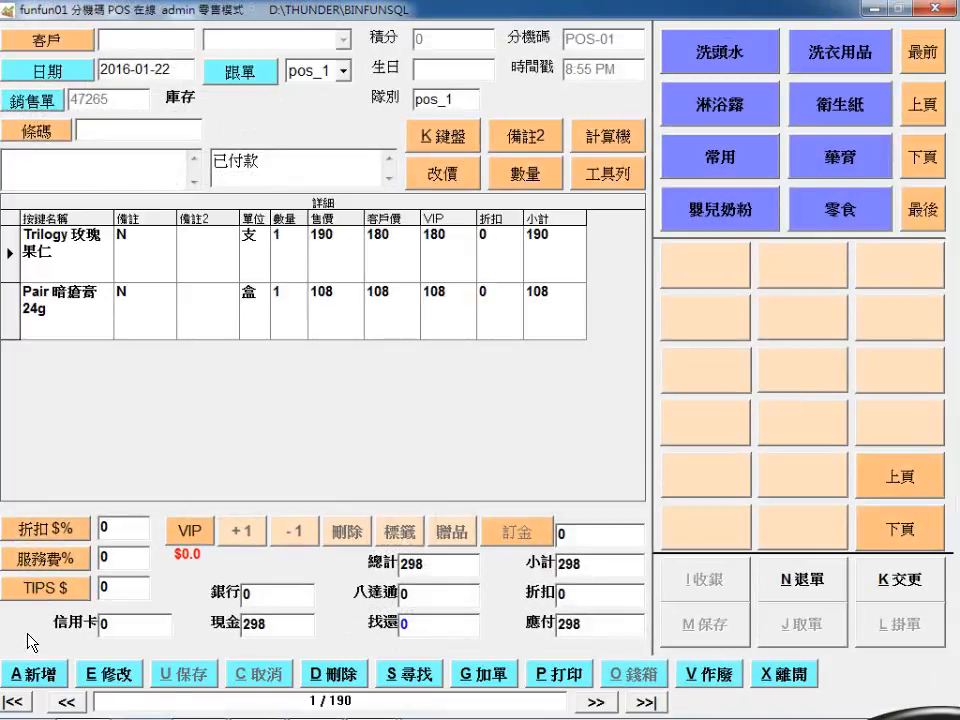
click(30, 673)
click(585, 435)
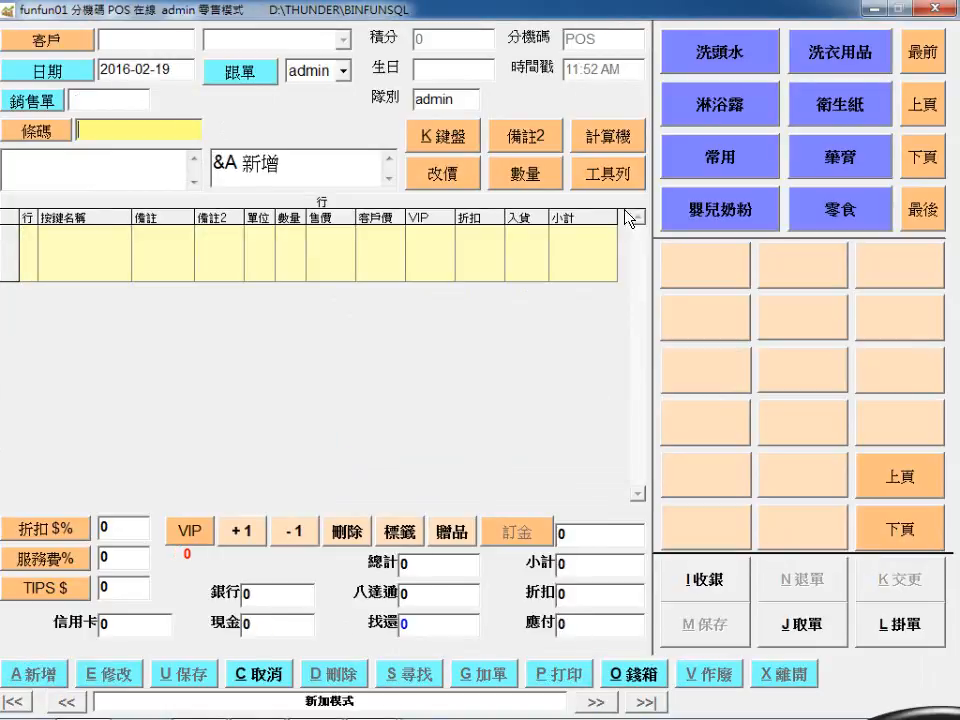
Add the product with barcode 88888888 to the new sale
click(171, 130)
text(88888888)
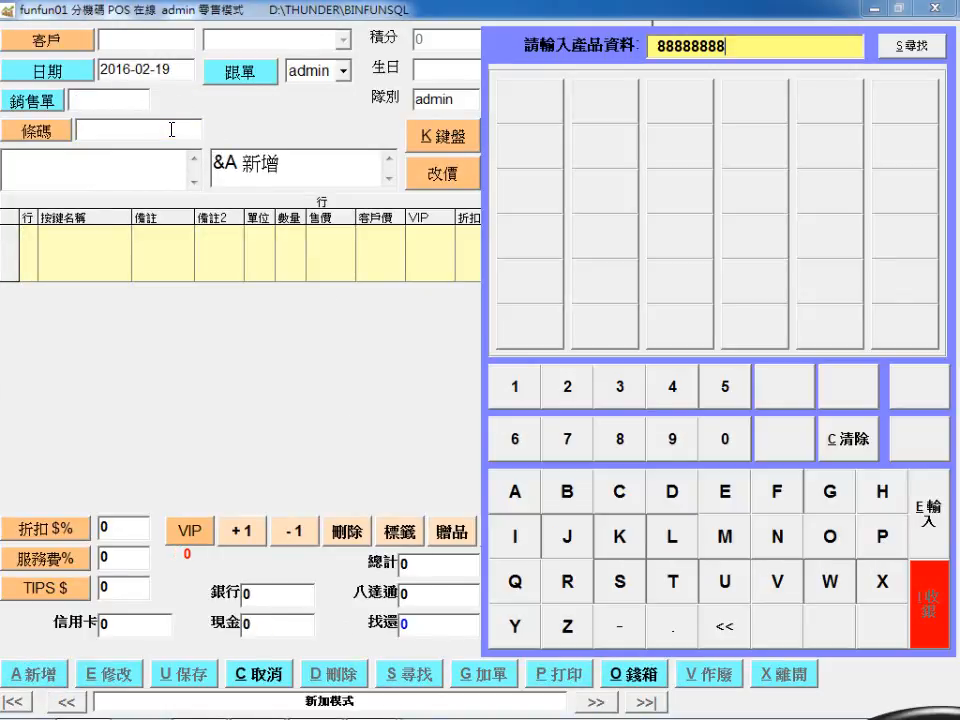
key(Return)
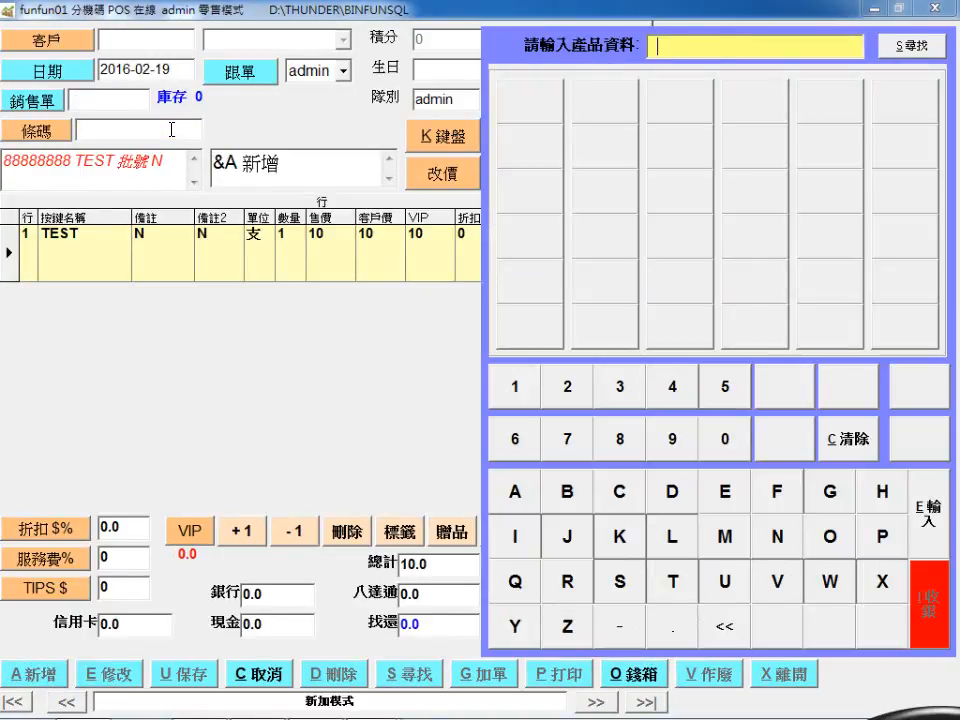
Add the product with barcode 88888888 to the sale a second time and close the product entry keypad
text(88888888)
key(Return)
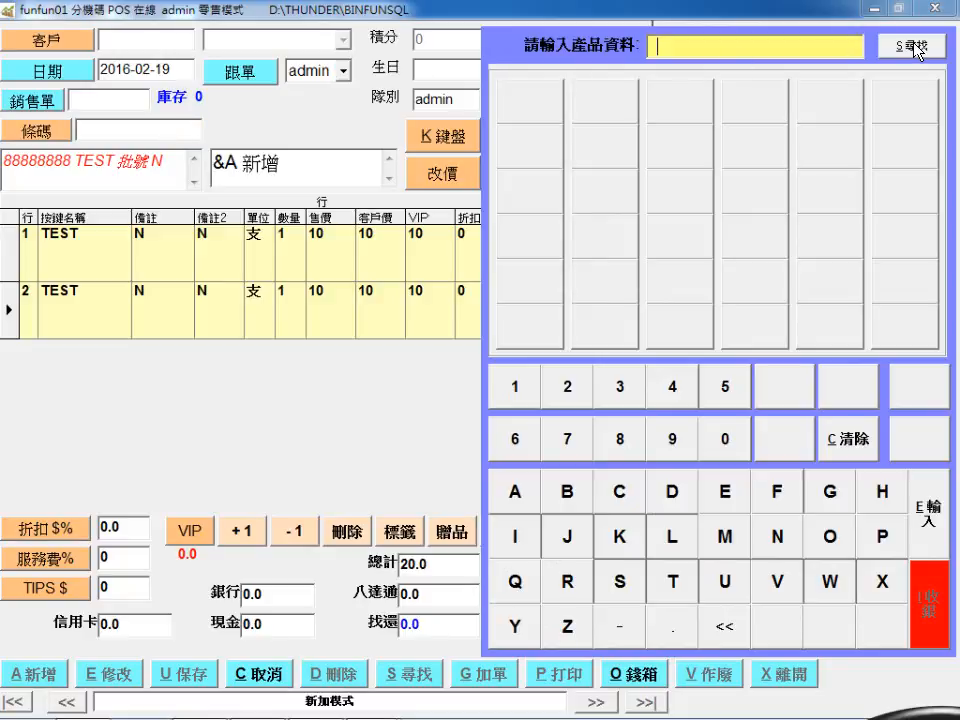
click(855, 447)
click(355, 378)
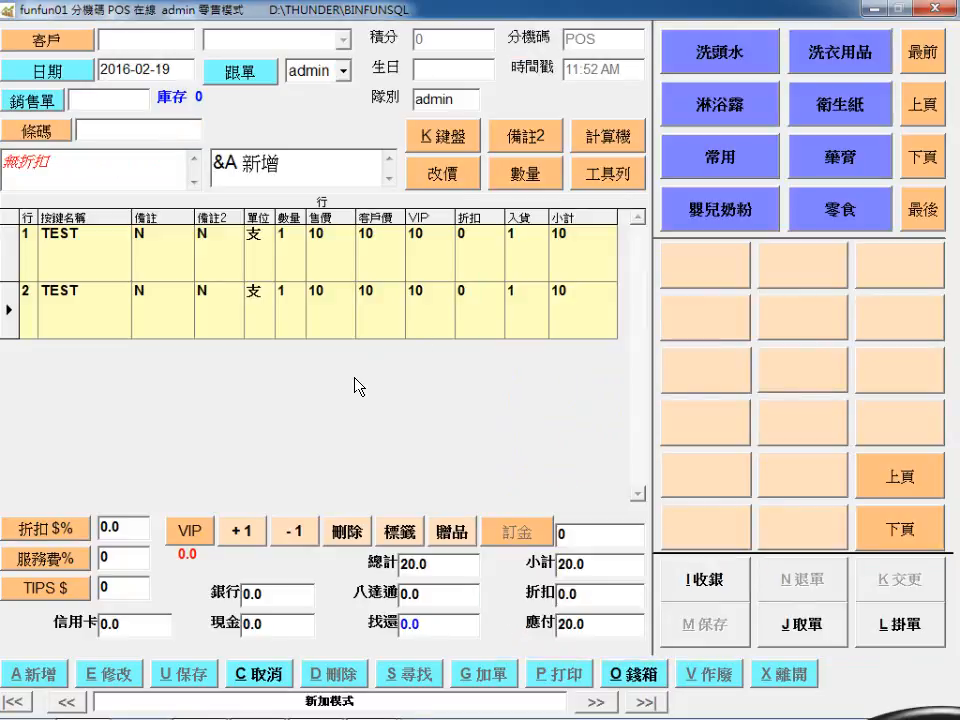
click(30, 262)
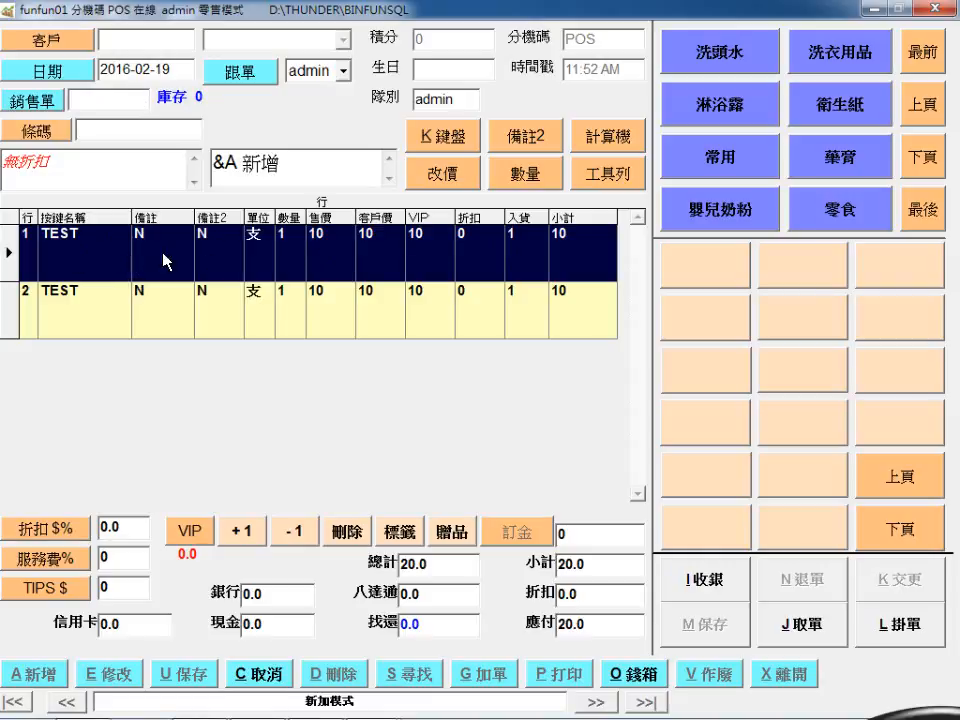
Find the 個人護理 category and add its TEST product to the sale as another line
click(923, 162)
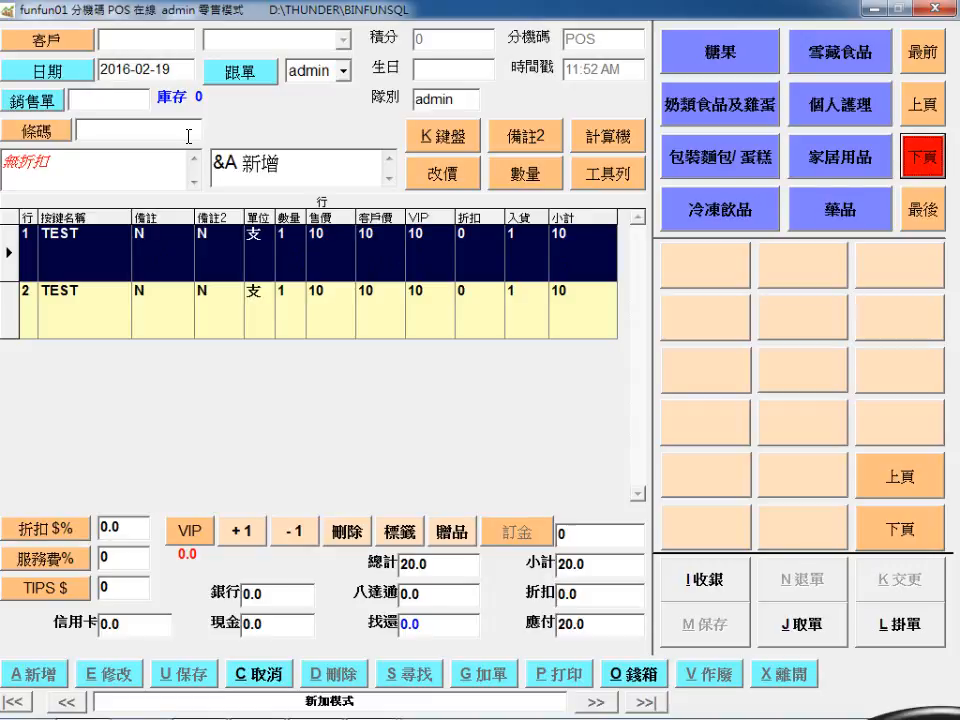
click(133, 131)
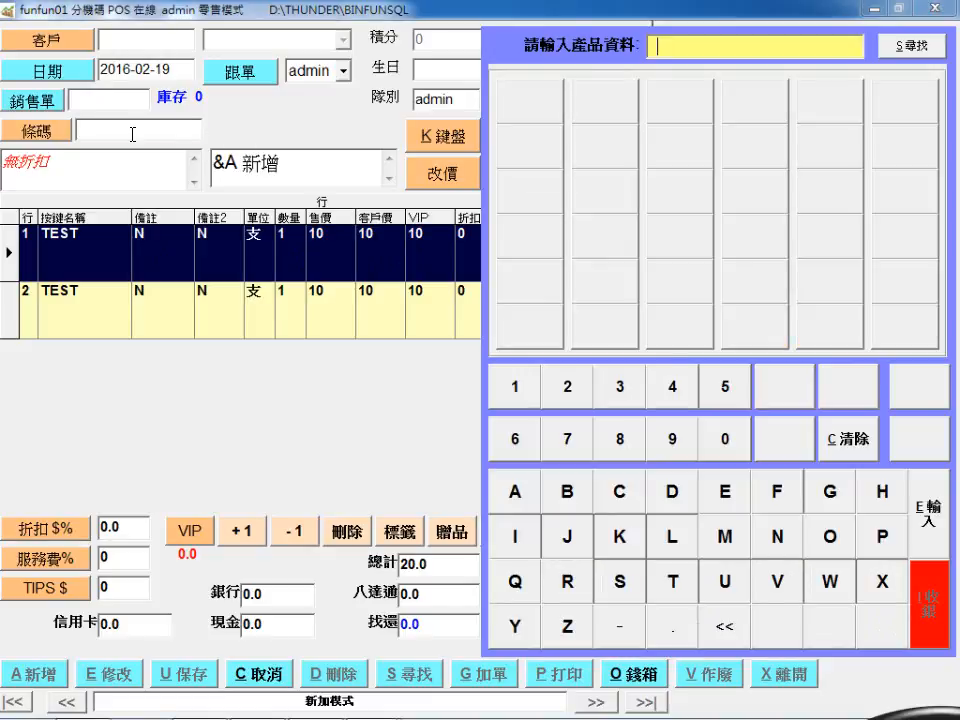
click(353, 394)
click(938, 163)
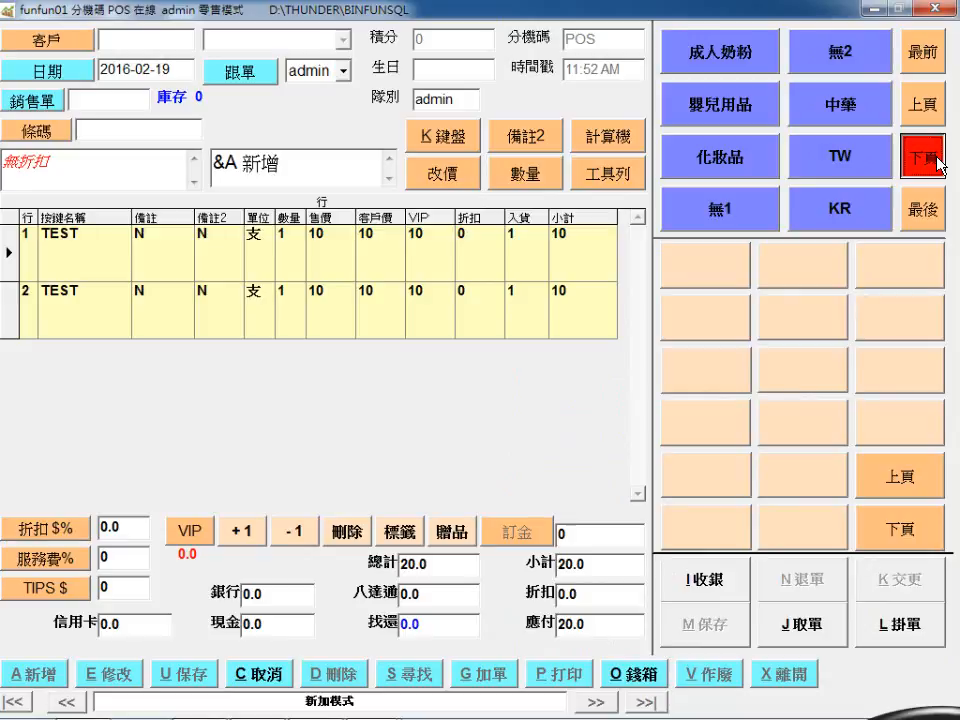
click(926, 160)
click(930, 120)
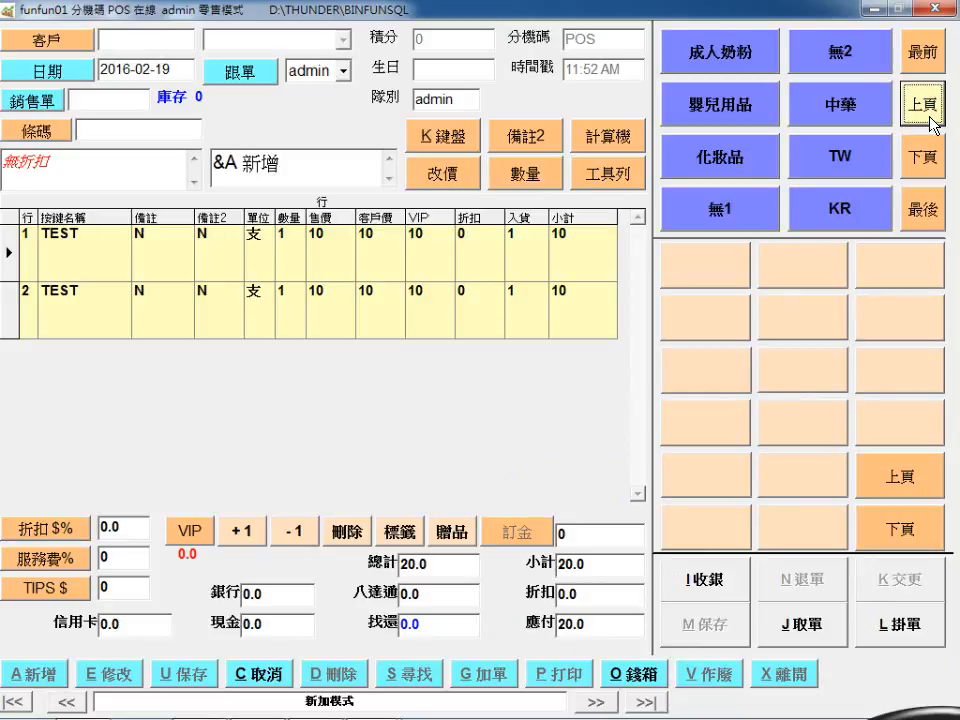
click(931, 120)
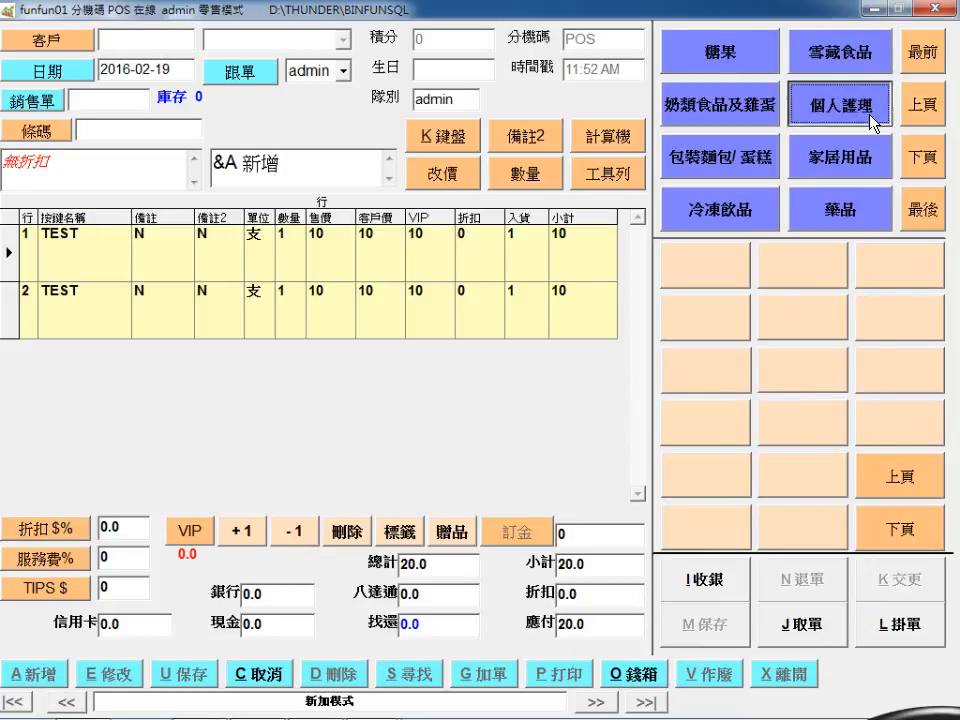
click(842, 104)
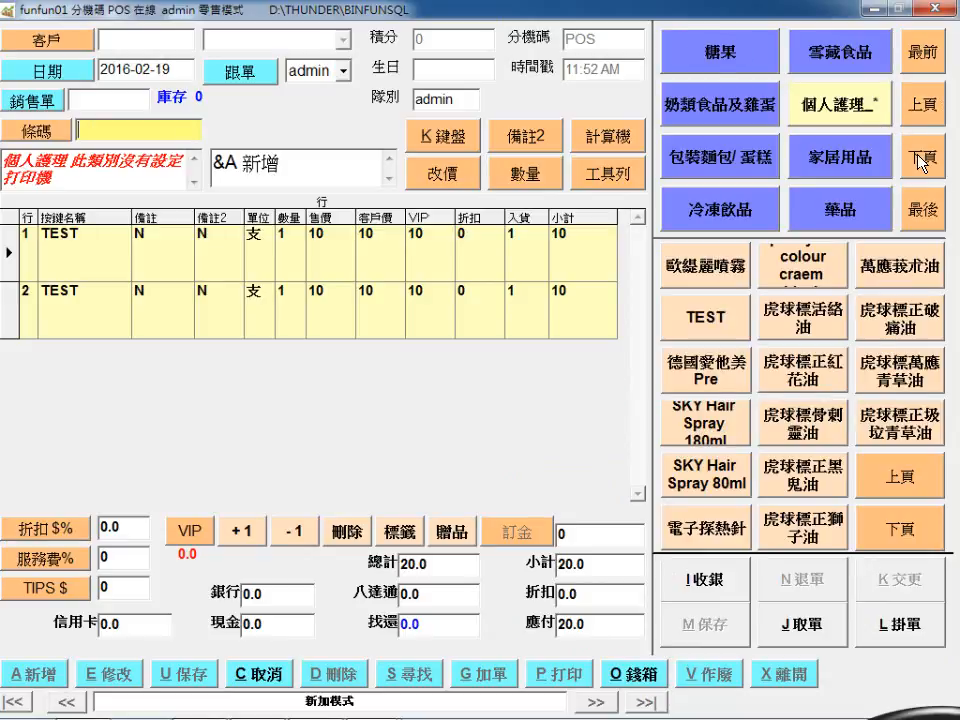
click(722, 335)
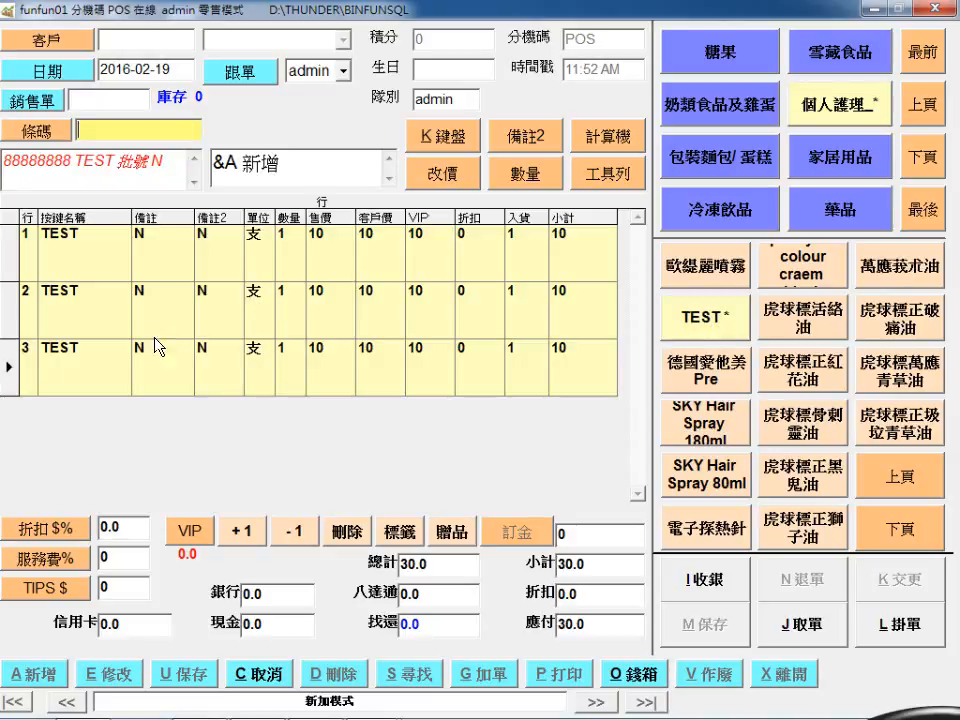